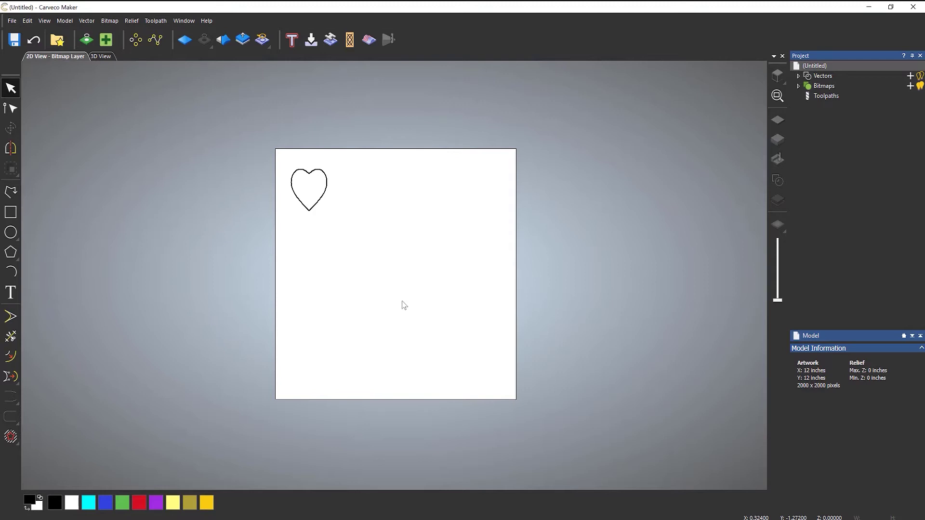
Step: Draw a straight polyline from the page's lower left to its upper right beside the heart
left_click(326, 187)
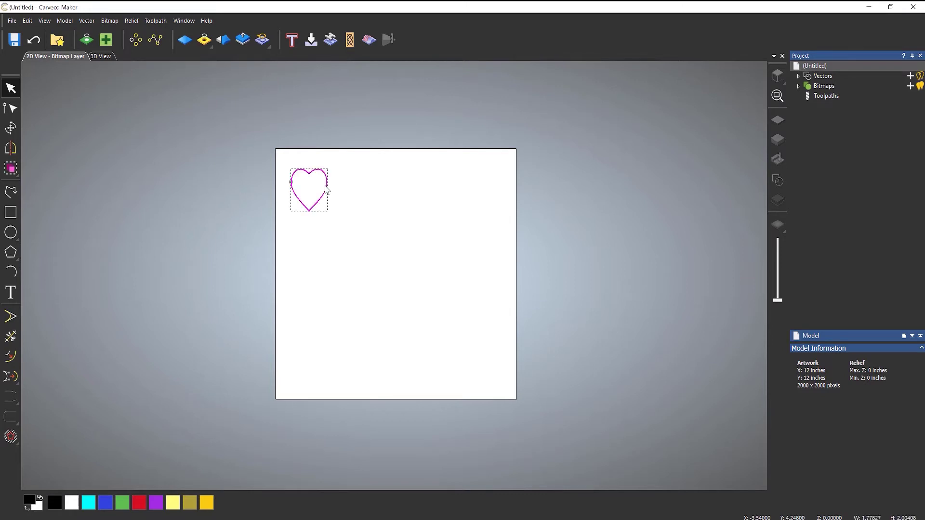
left_click(323, 341)
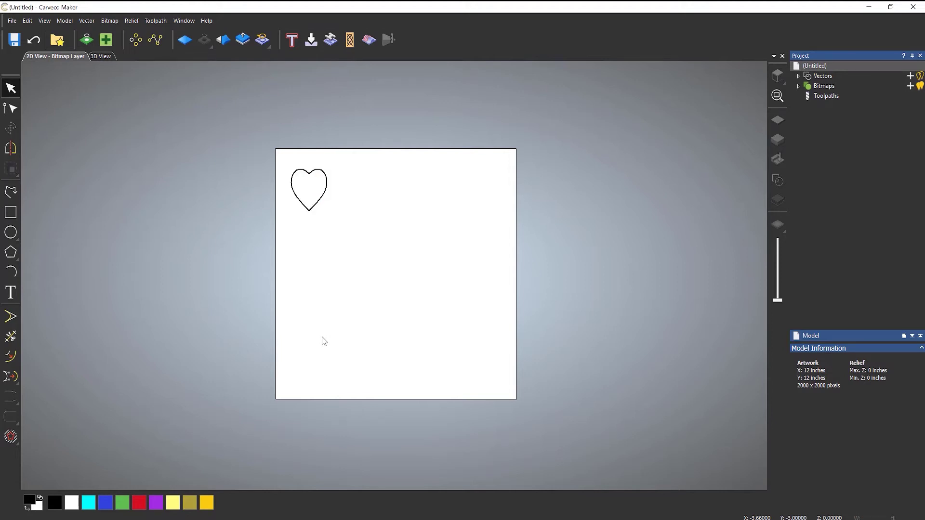
left_click(12, 193)
left_click(302, 374)
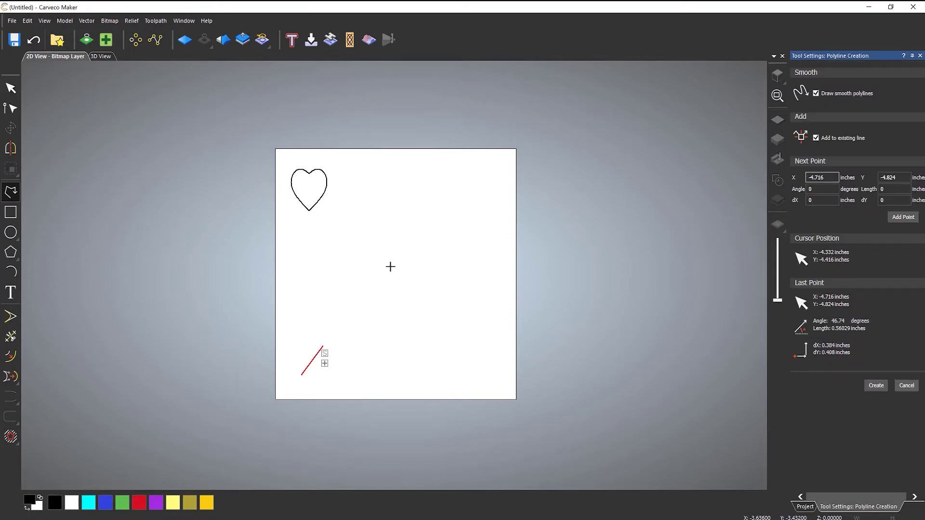
left_click(476, 195)
right_click(529, 176)
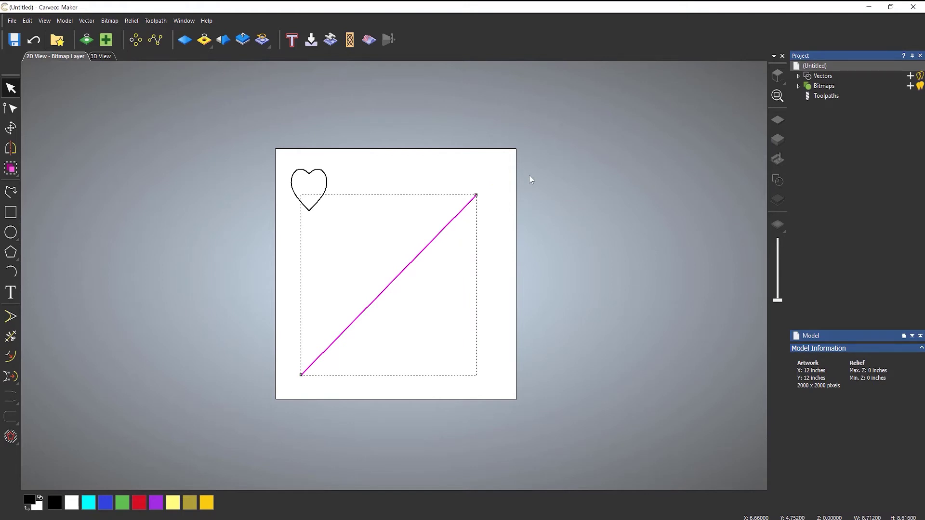
left_click(518, 207)
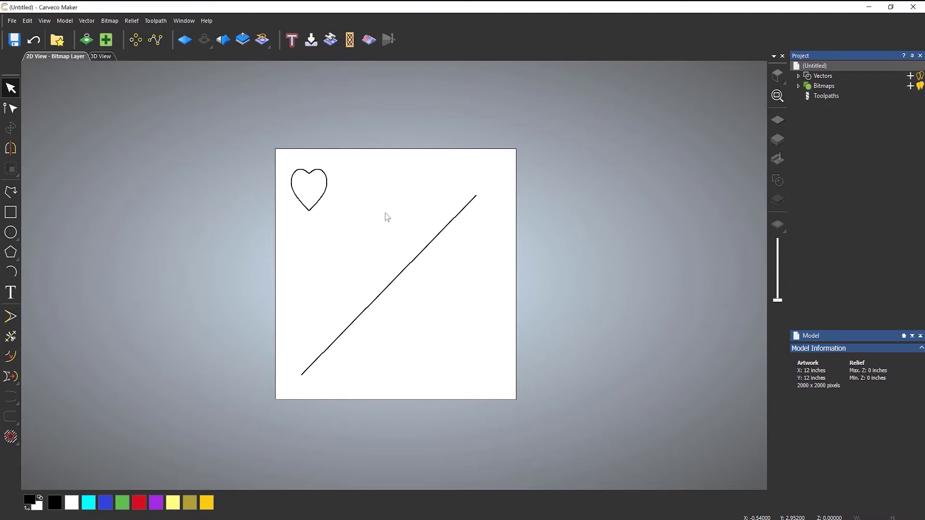
Step: In Paste Along a Curve, select the heart and the diagonal line, and paste three copies
left_click(153, 46)
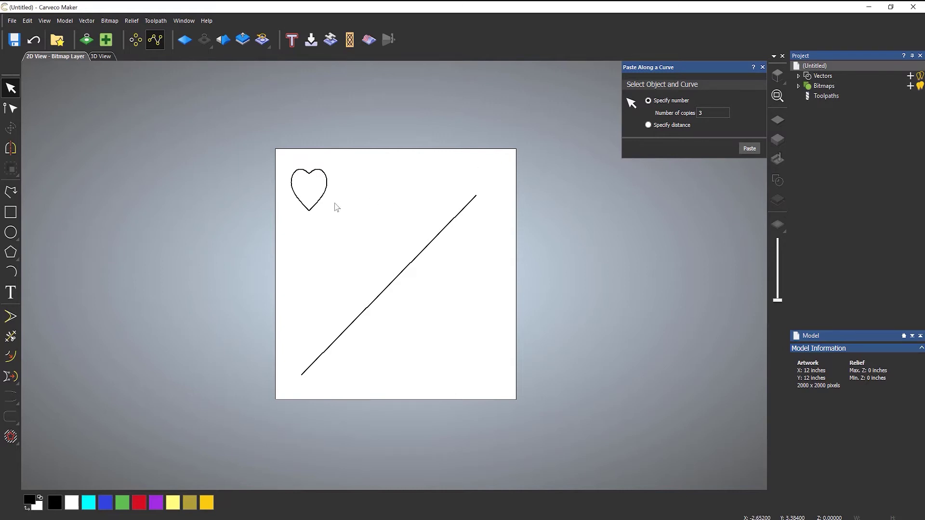
left_click(326, 195)
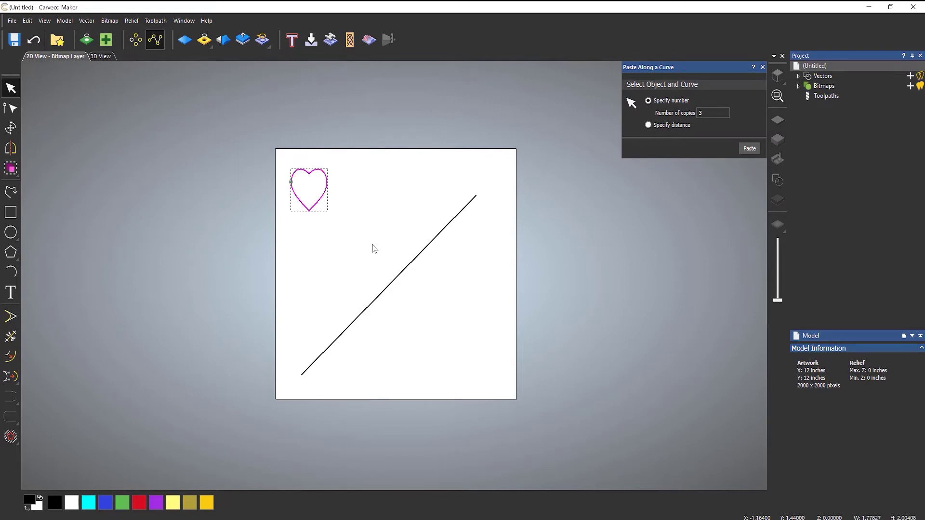
left_click(406, 268, "shift")
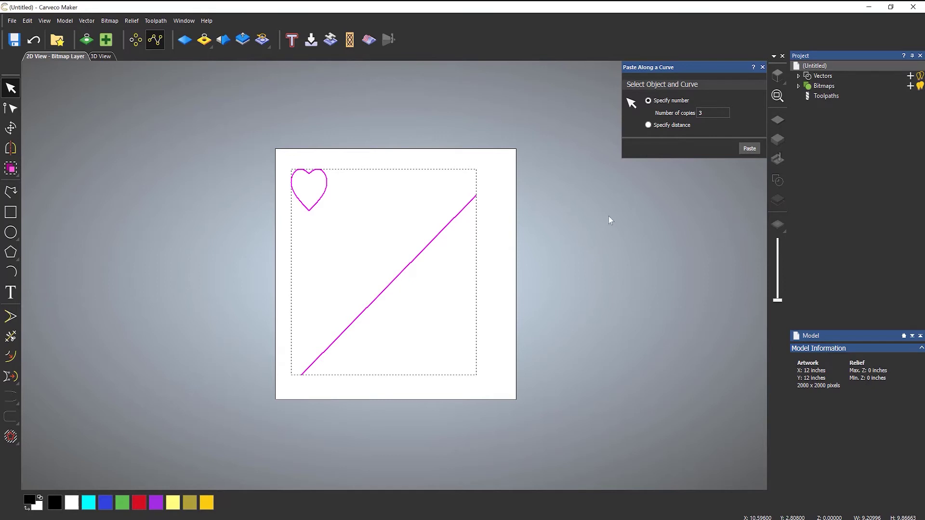
left_click(533, 242)
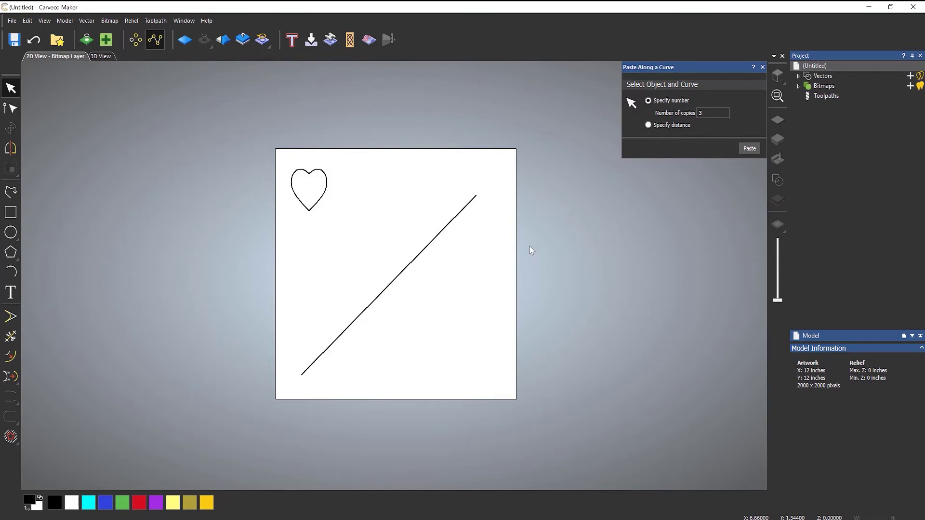
left_click(324, 197)
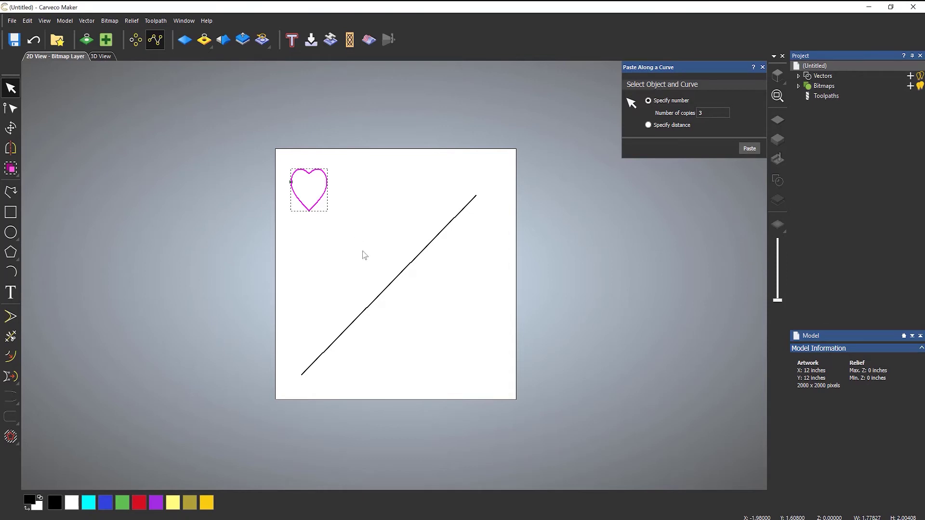
left_click(387, 289, "shift")
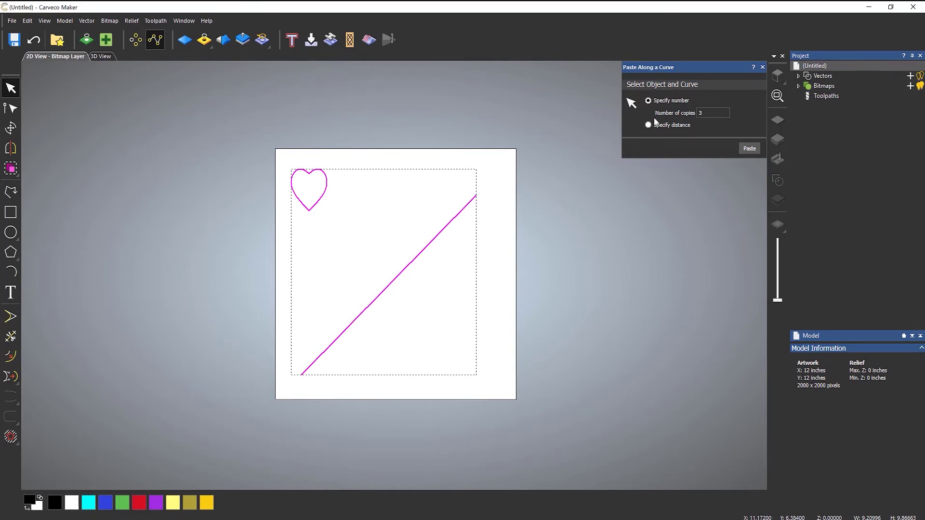
left_click(748, 149)
Step: Change the copy count to 10, paste ten hearts along the line, then undo them
double_click(704, 110)
type("10")
left_click(749, 149)
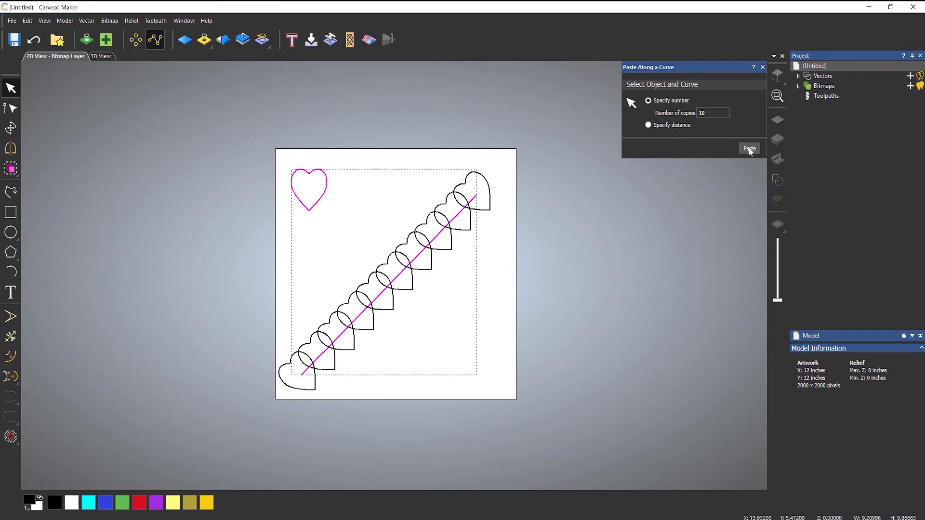
key("ctrl+z")
Step: Switch to distance spacing, trial-paste hearts 2 inches apart, then undo the copies
left_click(651, 126)
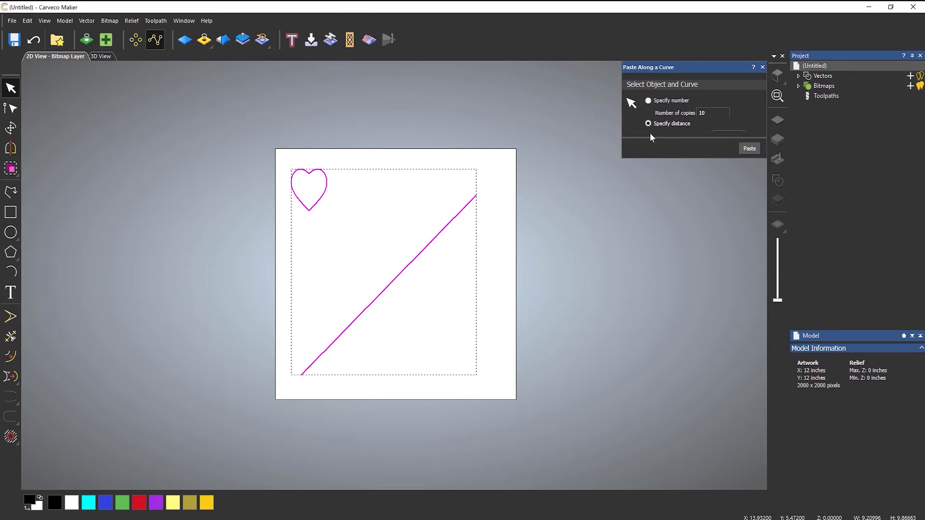
left_click_drag(721, 159, 722, 183)
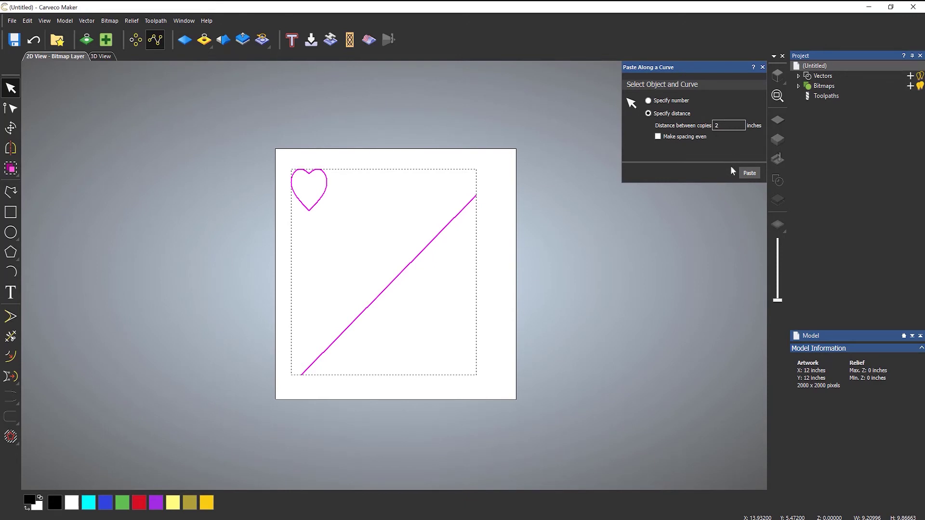
left_click(746, 175)
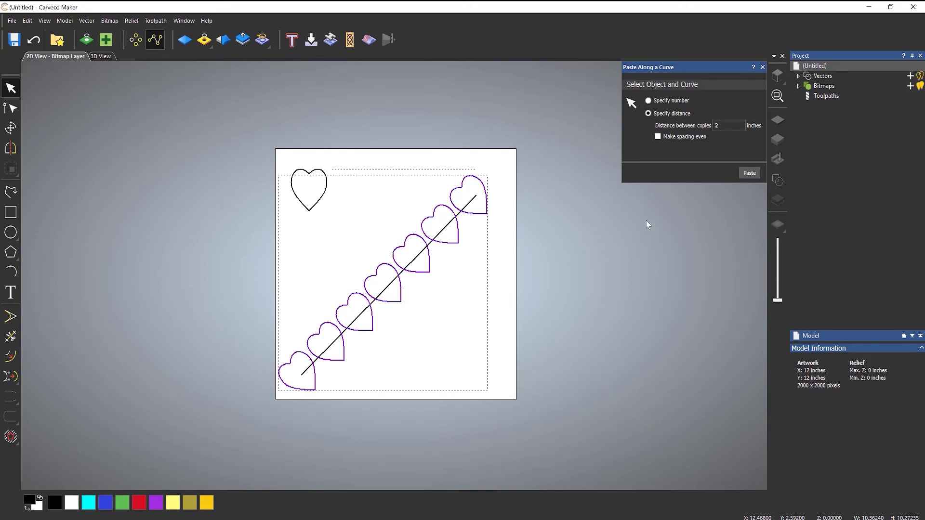
key("ctrl+z")
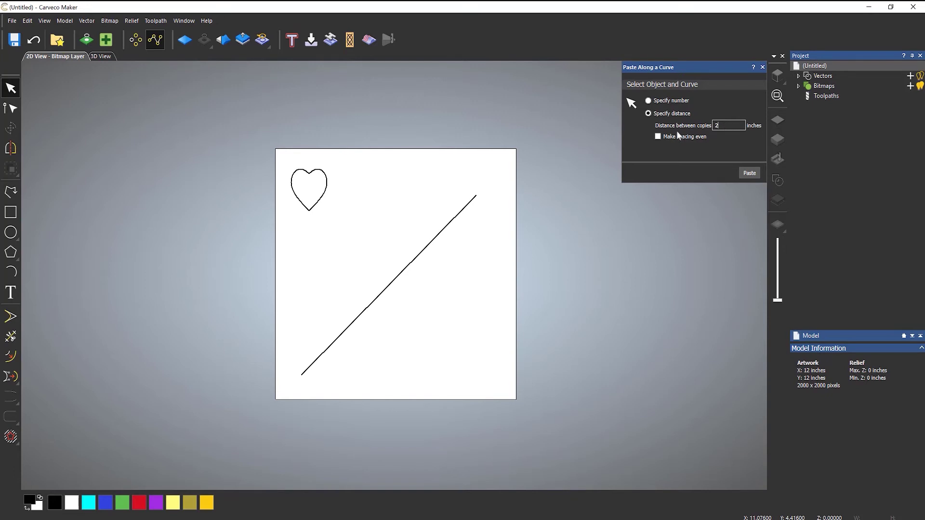
Step: Set the spacing to 6 inches with even spacing on and paste hearts along the line
key("BackSpace")
type("6")
left_click(325, 193)
left_click(435, 236, "shift")
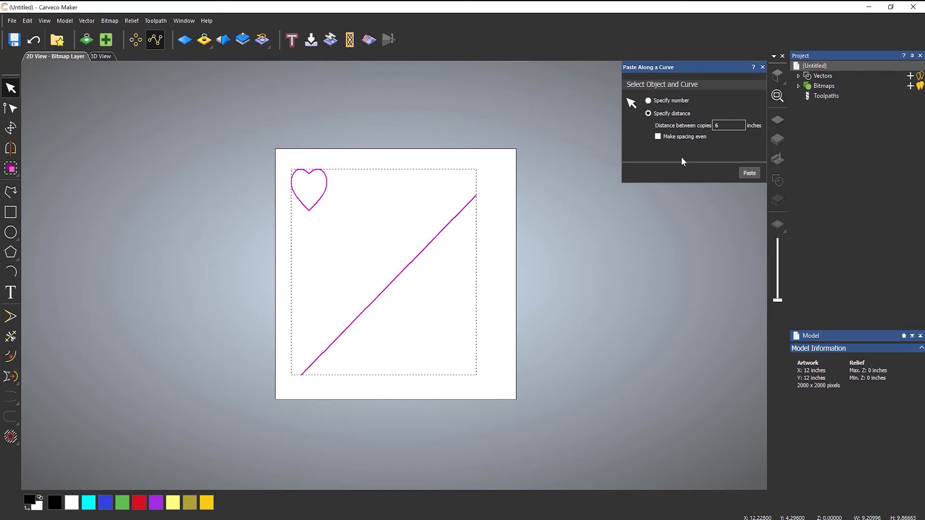
left_click(659, 136)
left_click(752, 174)
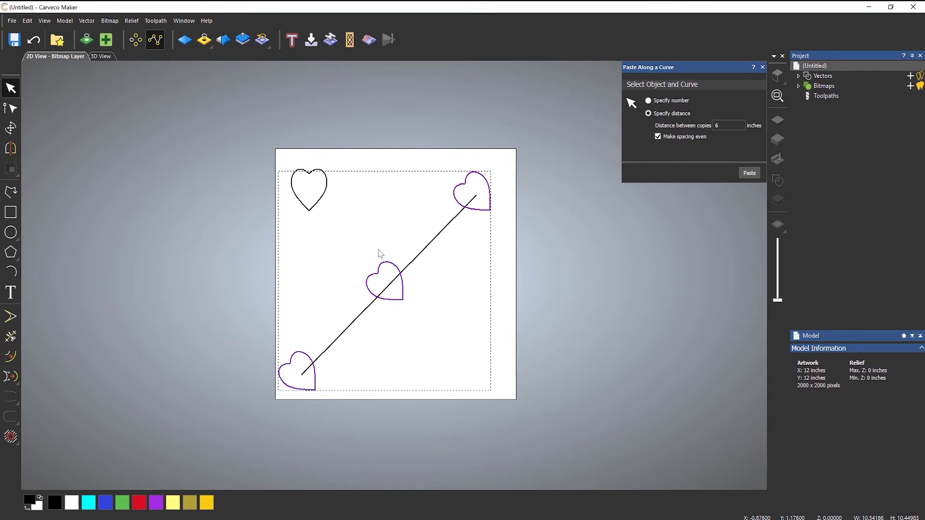
Step: Undo the three hearts, re-paste along the line with even spacing off, then undo
left_click(33, 40)
left_click(322, 198)
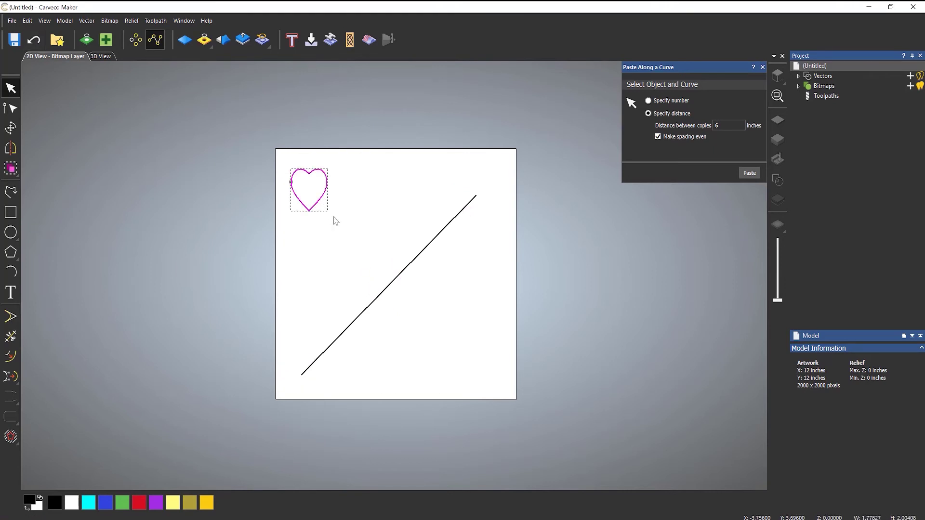
left_click(422, 252, "shift")
left_click(658, 137)
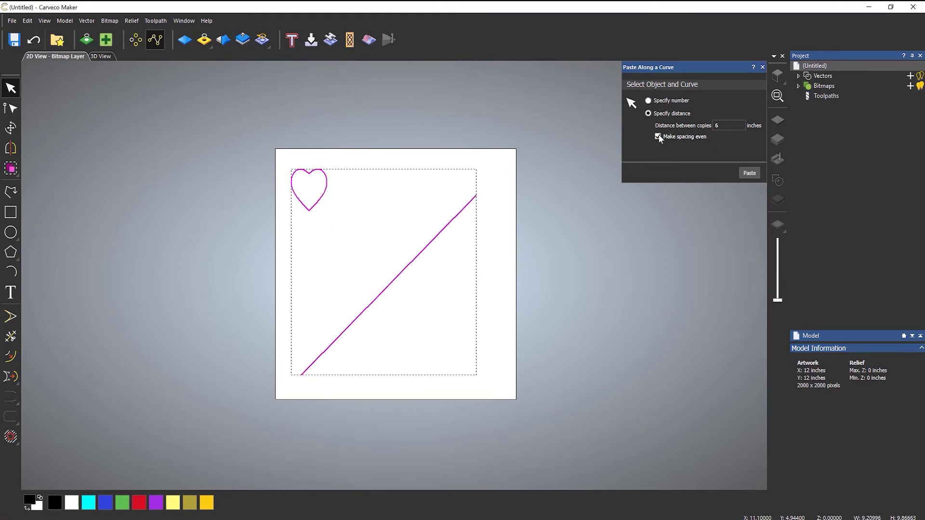
left_click(750, 173)
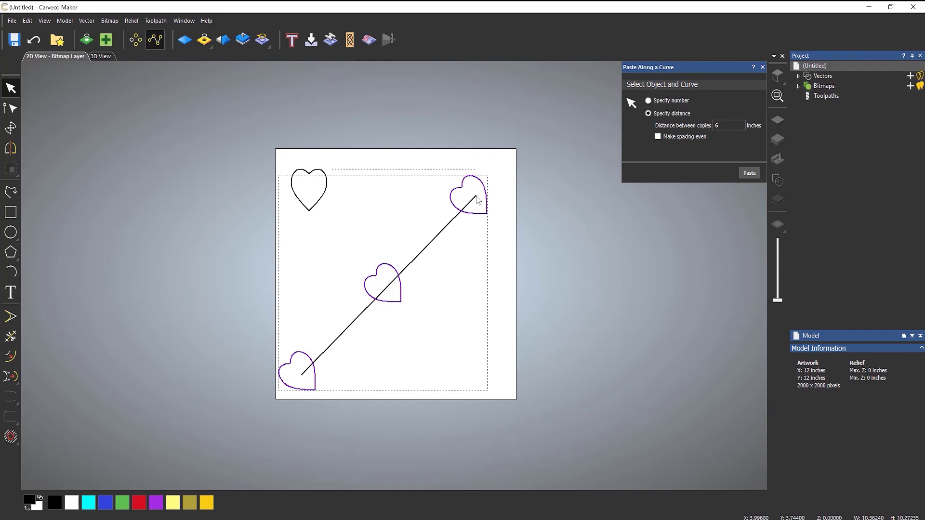
left_click(34, 39)
Step: Paste heart copies along the line once more, remove them, and untick Make spacing even
left_click(320, 202)
left_click(427, 249, "shift")
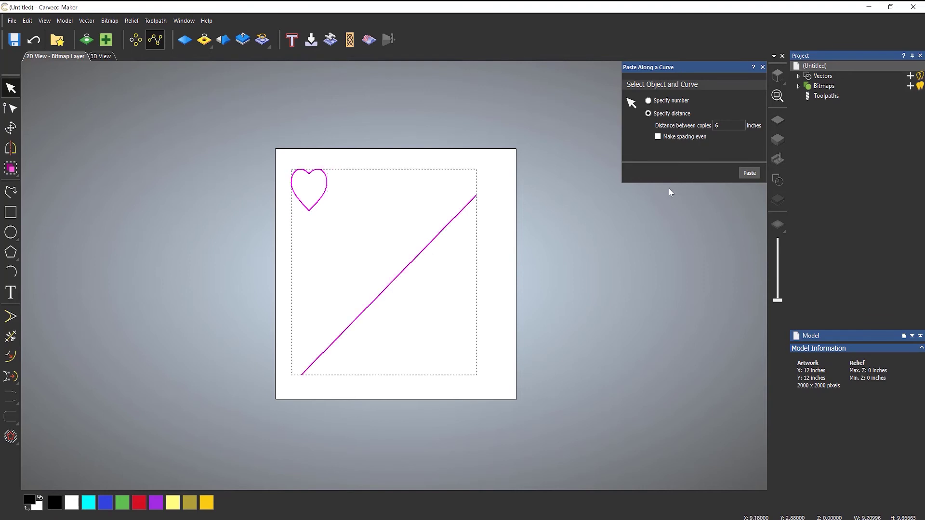
left_click(747, 173)
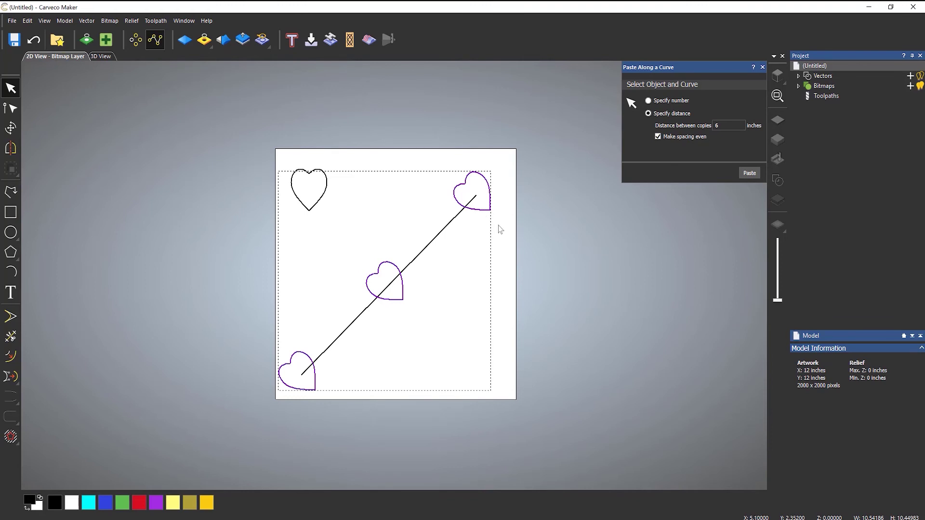
key("Delete")
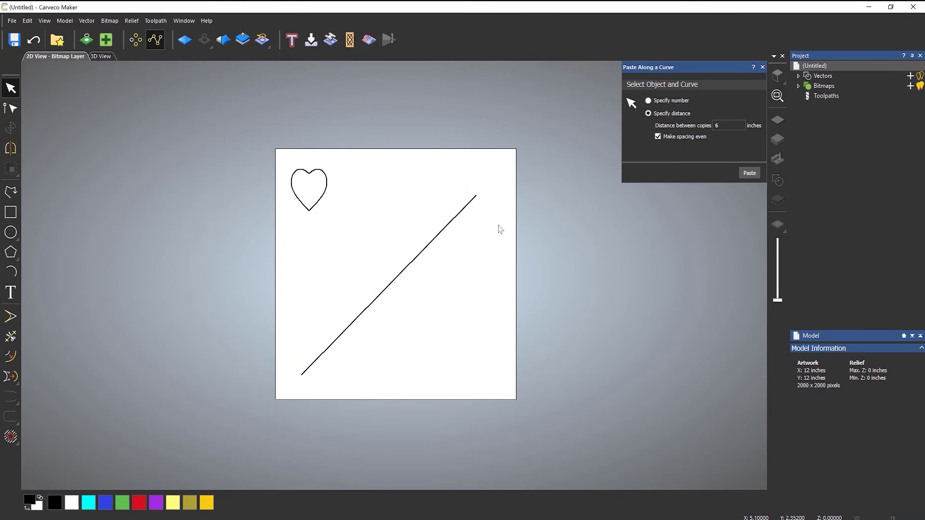
left_click(659, 136)
Step: Switch to a set number of copies, delete the diagonal line, and draw a circle
left_click(649, 101)
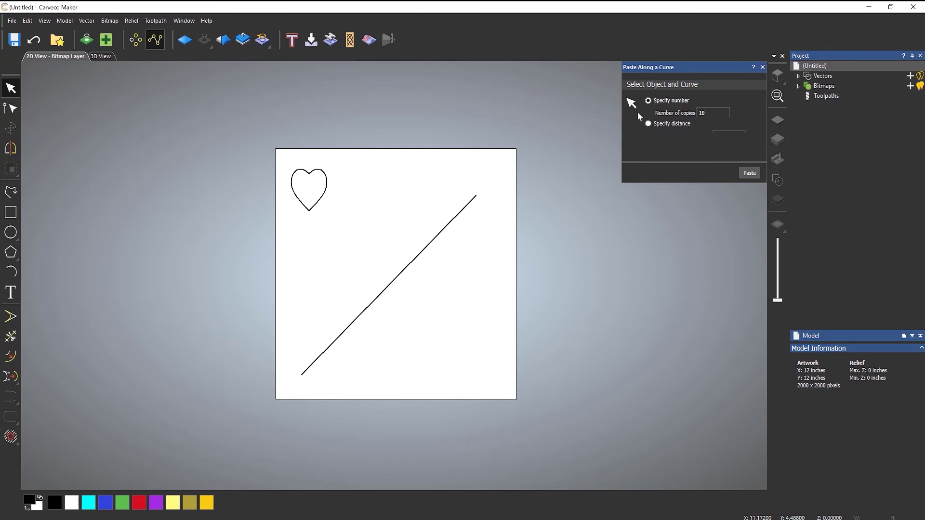
left_click(468, 204)
key("Delete")
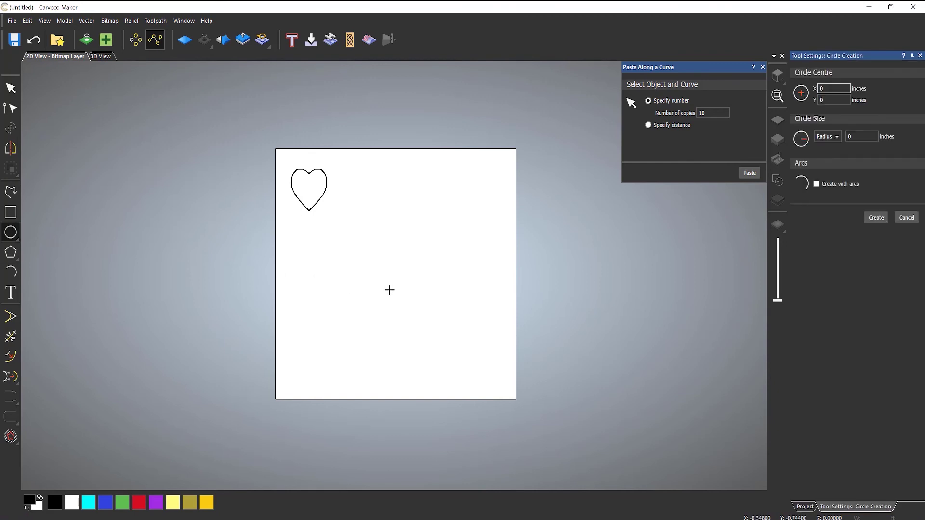
left_click_drag(395, 275, 421, 330)
left_click(423, 201)
Step: Paste ten hearts around the circle, undo them, and delete the circle
left_click(327, 192)
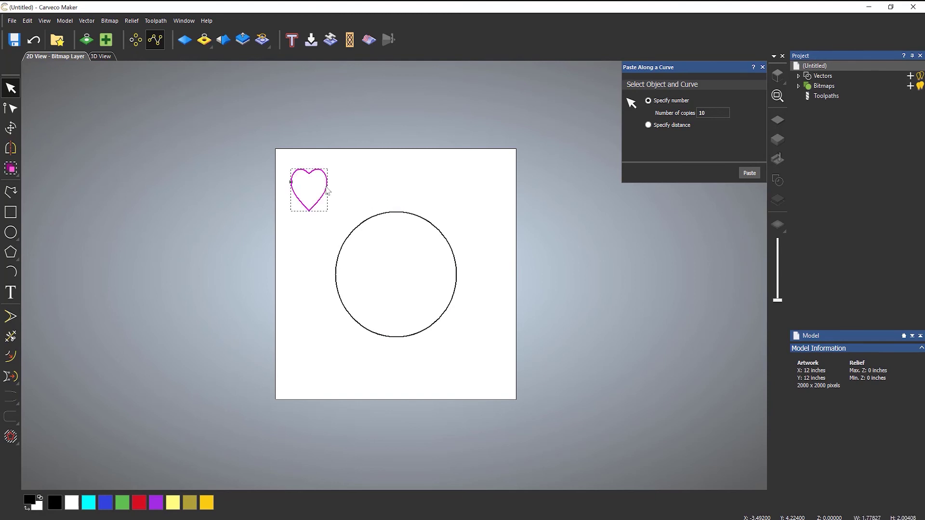
left_click(388, 213, "shift")
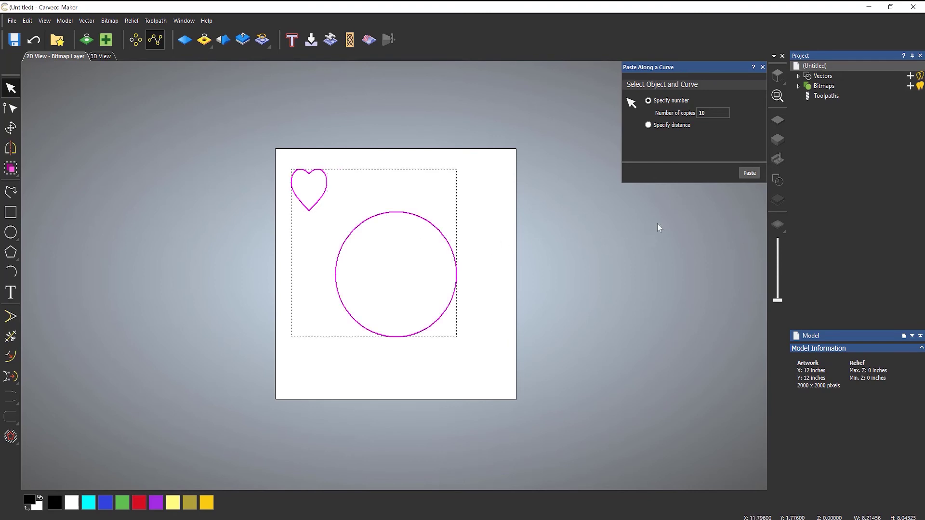
left_click(749, 171)
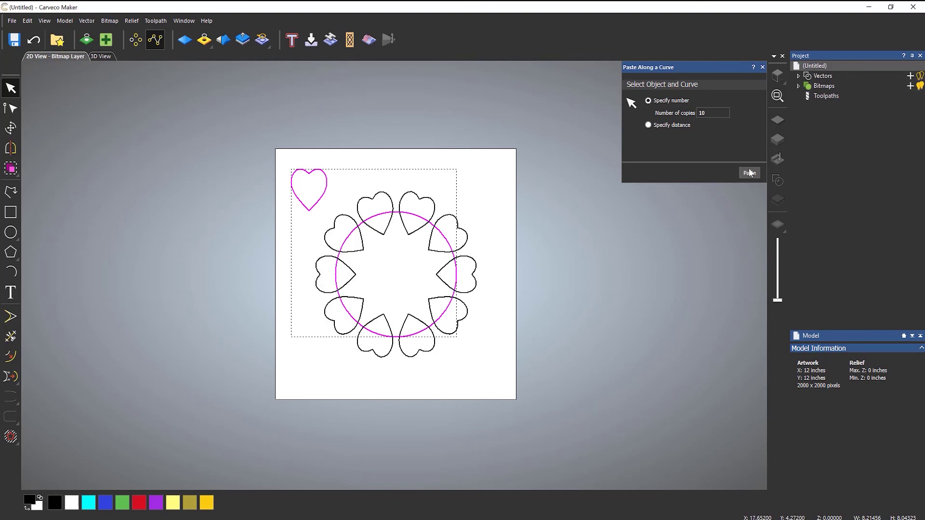
key("ctrl+z")
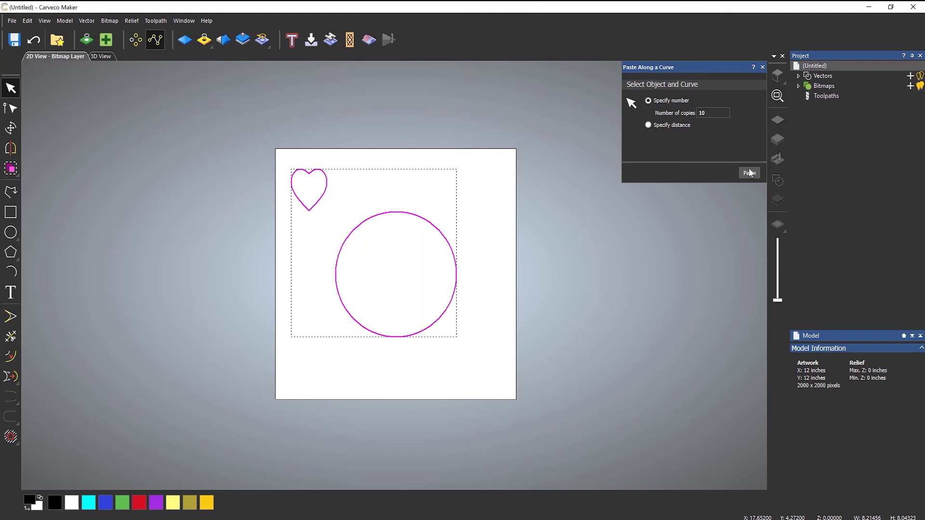
left_click(481, 206)
left_click_drag(461, 212, 416, 252)
key("Delete")
Step: Draw a smooth wavy polyline from the page's lower left up to its upper right
left_click(10, 191)
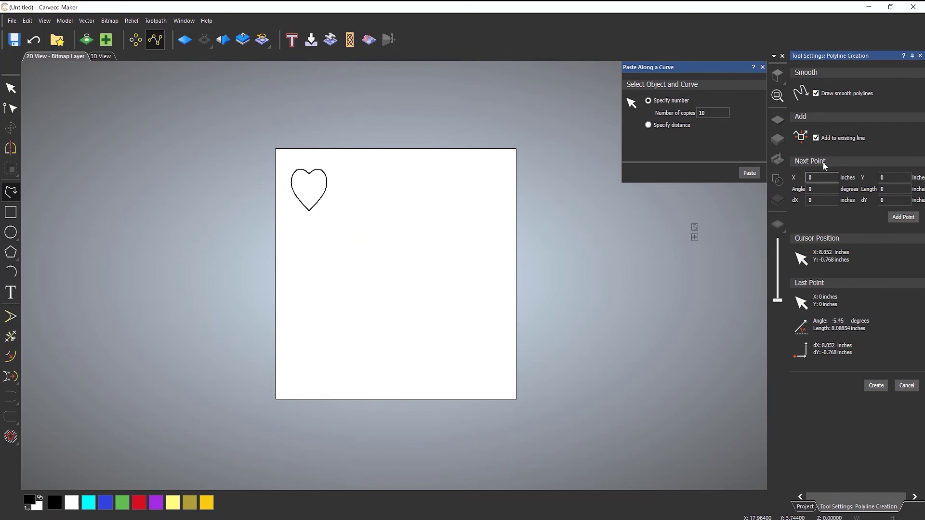
left_click(293, 383)
left_click(301, 304)
left_click(365, 351)
left_click(384, 237)
left_click(436, 298)
left_click(484, 169)
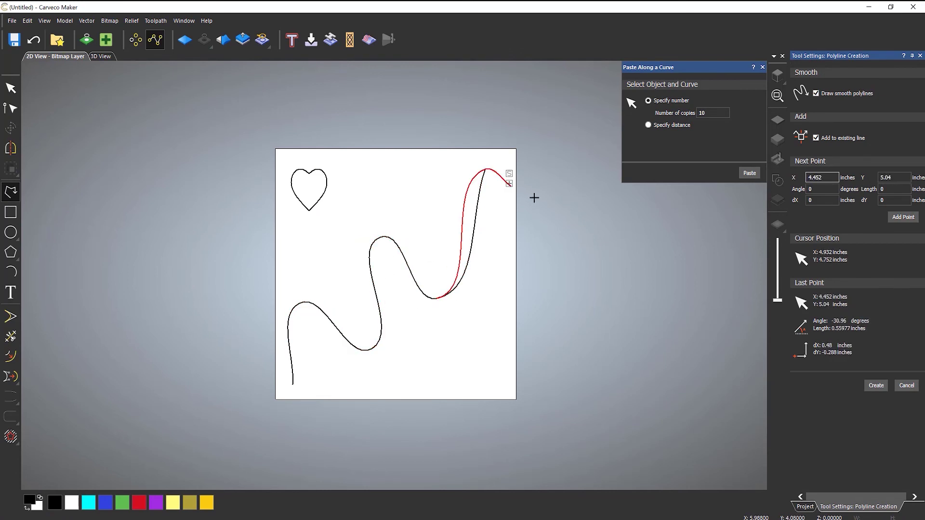
right_click(520, 181)
Step: Select the heart and the wavy curve and paste ten heart copies along it
left_click(327, 185)
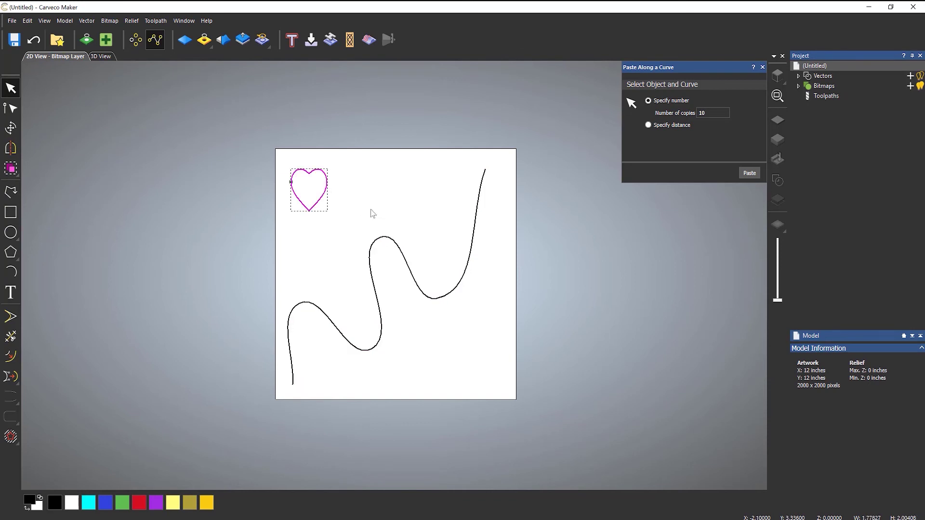
left_click(384, 236, "shift")
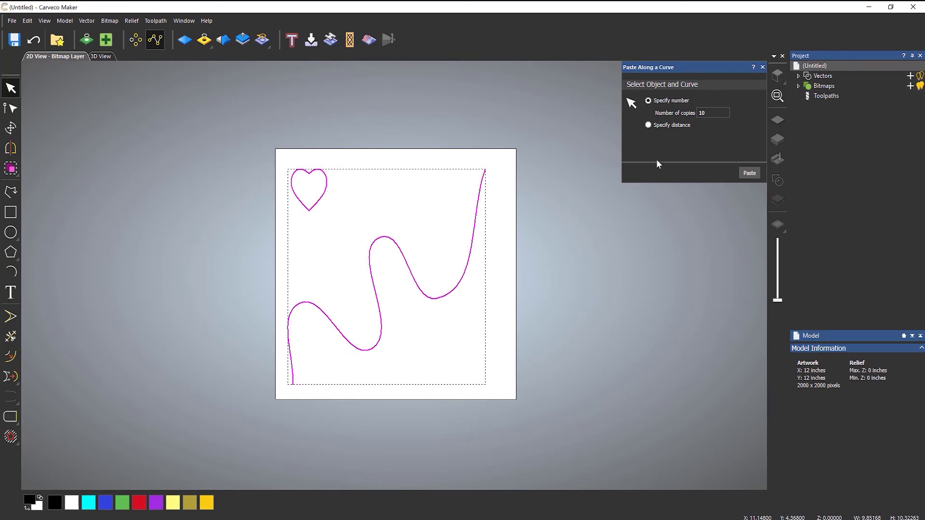
left_click(749, 173)
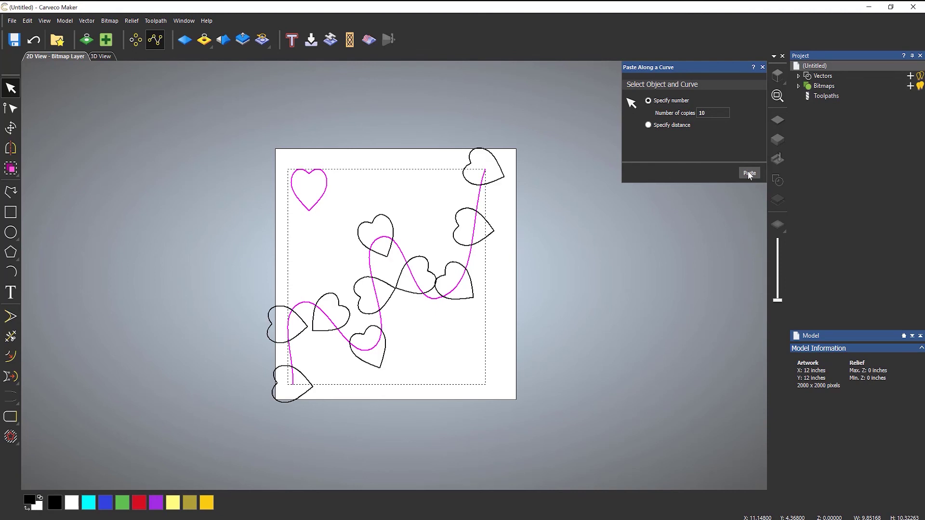